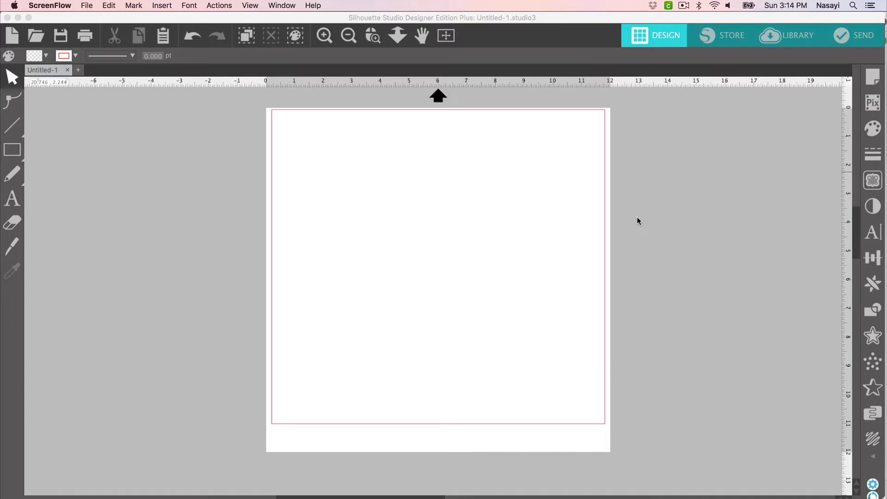
Step: Draw a rectangle of about 5.007 x 3.976 in and move it to the page's top-left corner
{"action": "left_click", "coordinate": [12, 150]}
{"action": "left_click", "coordinate": [36, 150]}
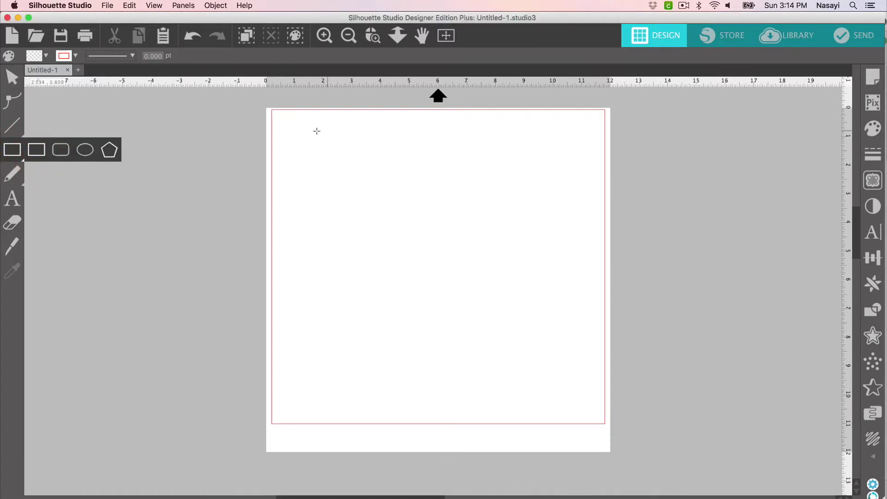
{"action": "left_click_drag", "start_coordinate": [296, 137], "coordinate": [441, 251]}
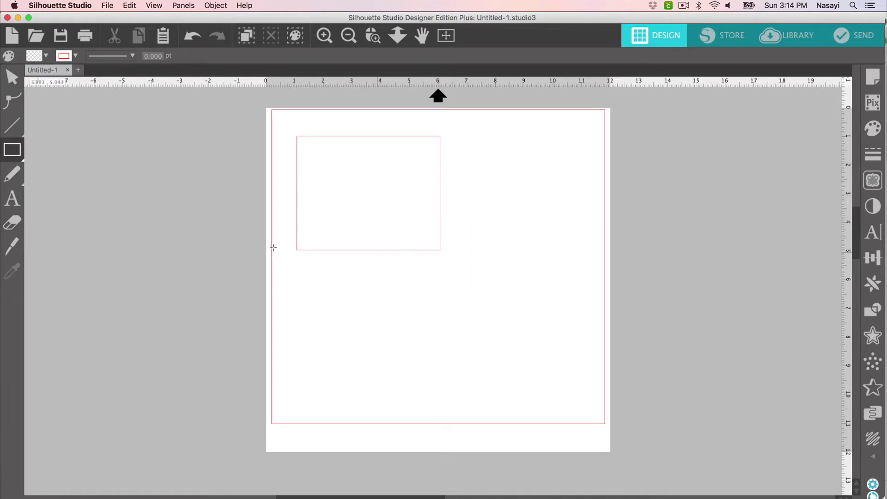
{"action": "left_click", "coordinate": [11, 78]}
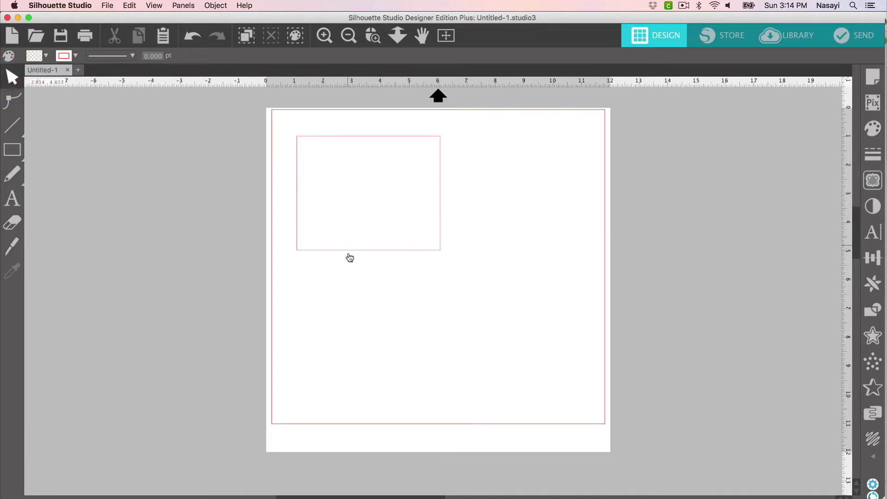
{"action": "left_click_drag", "start_coordinate": [353, 251], "coordinate": [333, 232]}
{"action": "left_click", "coordinate": [333, 232]}
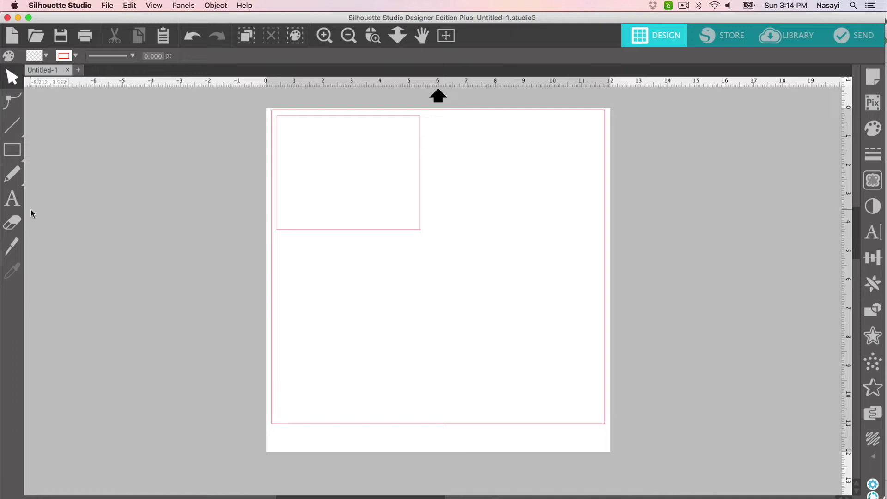
Step: Add the text 'MS.' inside the rectangle near its top
{"action": "left_click", "coordinate": [15, 205]}
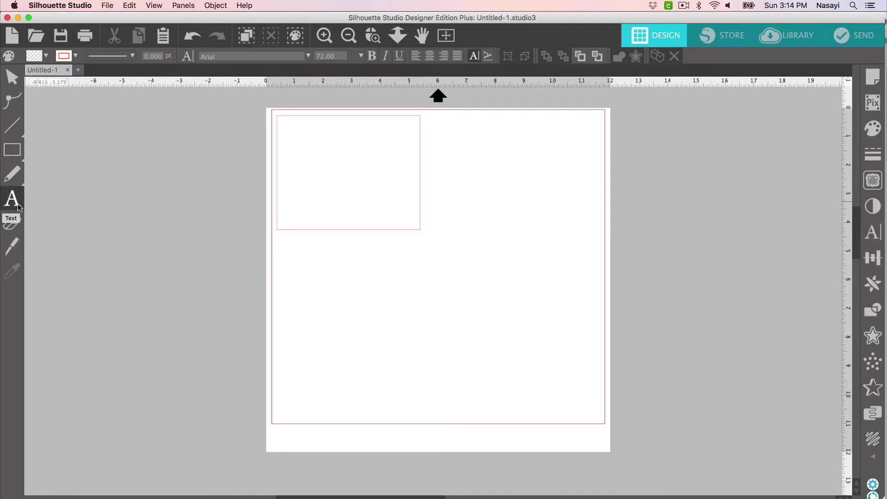
{"action": "left_click", "coordinate": [329, 148]}
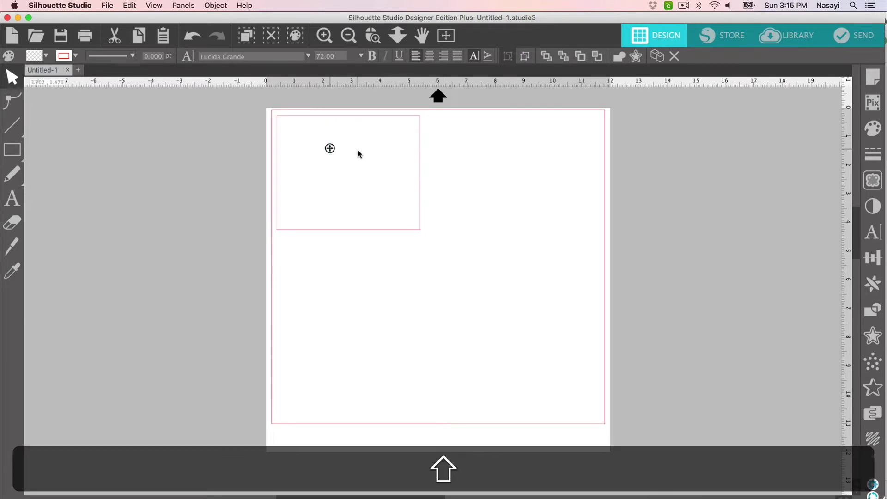
{"action": "type", "text": "MS."}
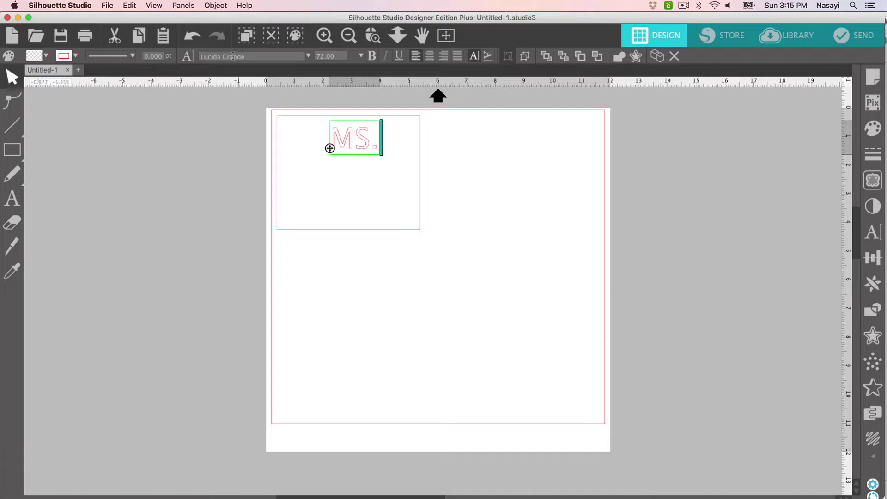
Step: Set the 'MS.' text in the Beachwood Sans font
{"action": "left_click_drag", "start_coordinate": [379, 144], "coordinate": [331, 143]}
{"action": "left_click", "coordinate": [308, 56]}
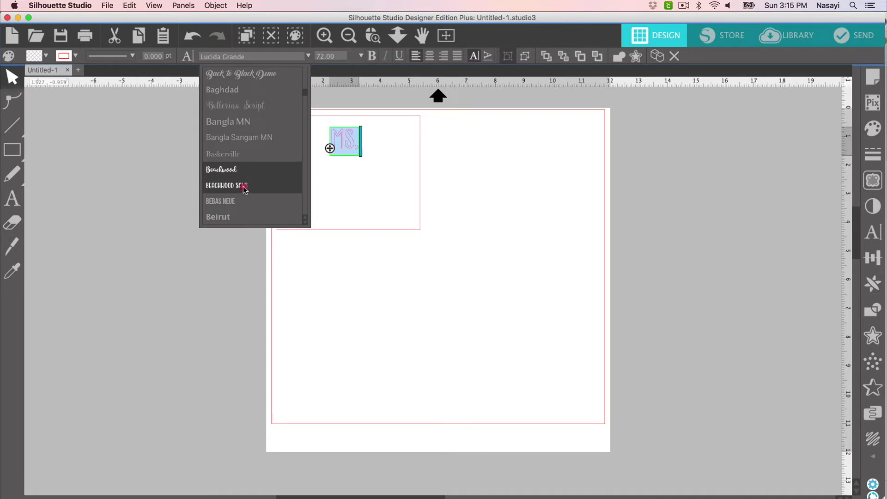
{"action": "left_click", "coordinate": [259, 186]}
{"action": "left_click", "coordinate": [371, 178]}
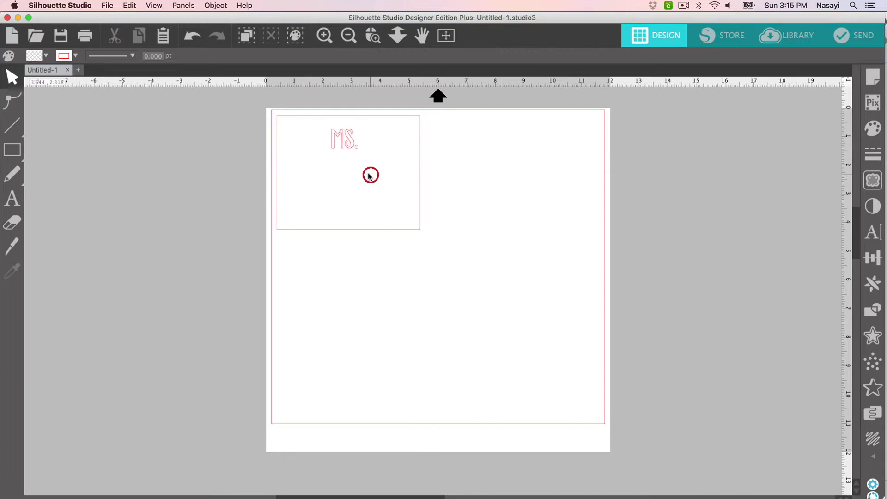
{"action": "left_click", "coordinate": [349, 144]}
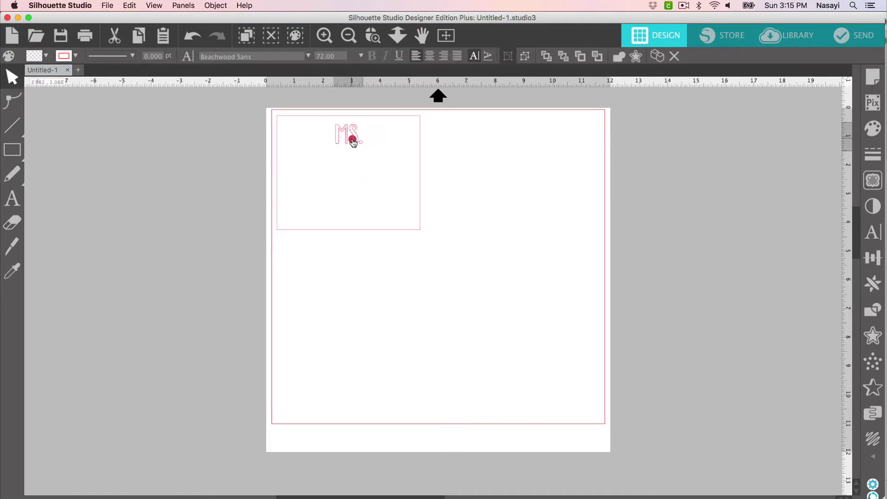
{"action": "left_click", "coordinate": [74, 197]}
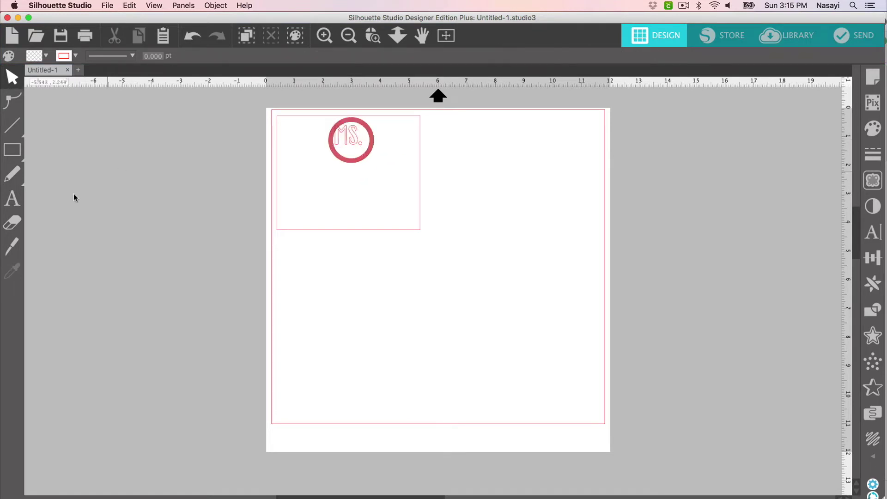
Step: Add the text 'Moroff' below 'MS.' inside the rectangle
{"action": "left_click", "coordinate": [13, 199]}
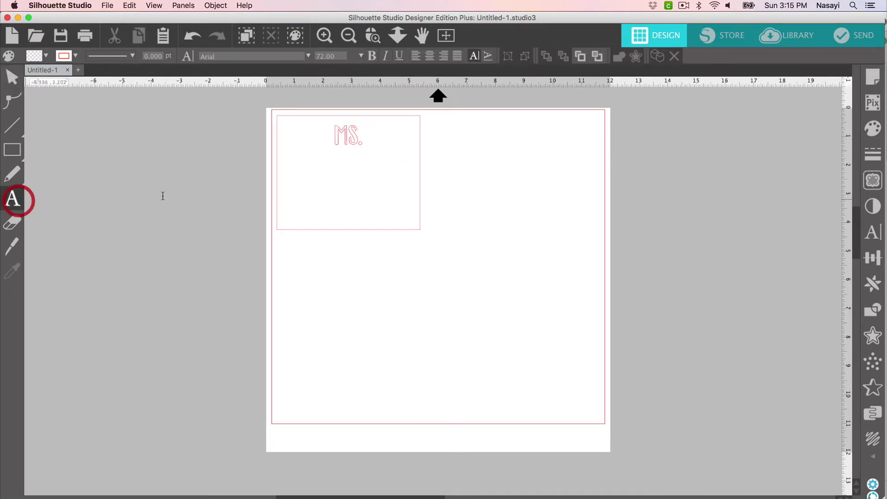
{"action": "left_click", "coordinate": [317, 190]}
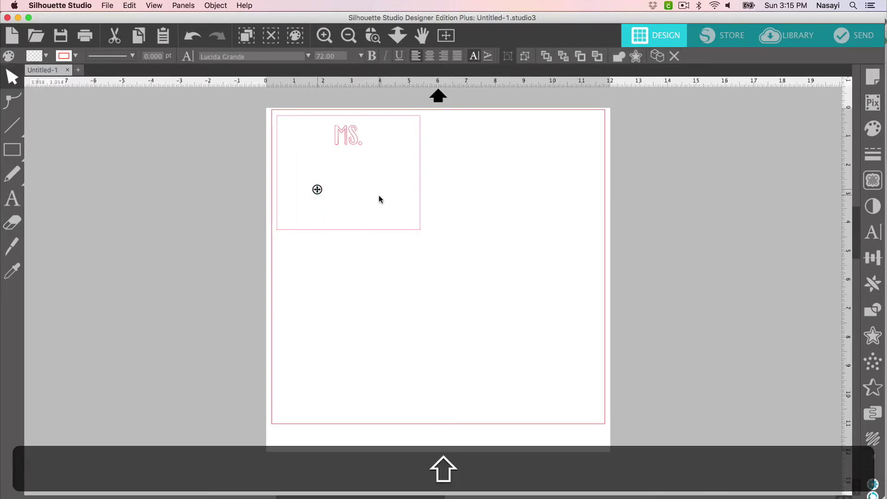
{"action": "type", "text": "Moroff"}
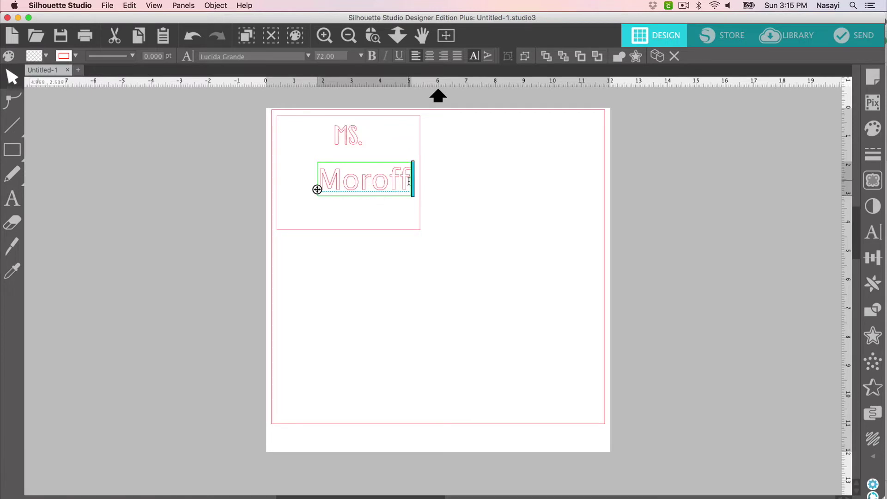
Step: Set 'Moroff' in the Beachwood script font and zoom in on it
{"action": "left_click_drag", "start_coordinate": [409, 181], "coordinate": [322, 182]}
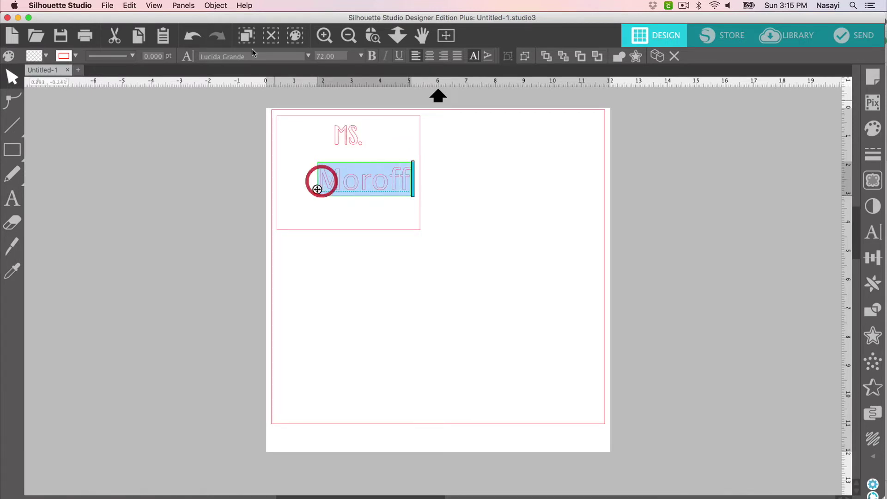
{"action": "left_click", "coordinate": [308, 56]}
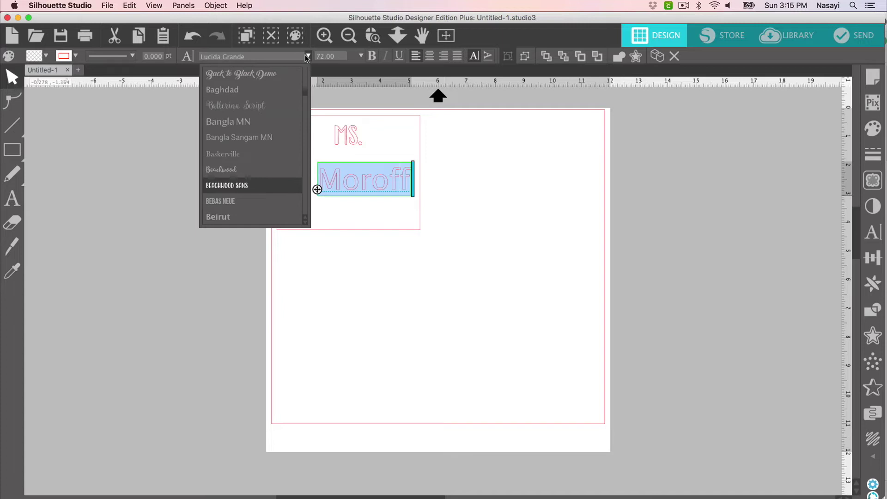
{"action": "left_click", "coordinate": [236, 170]}
{"action": "key", "text": "Escape"}
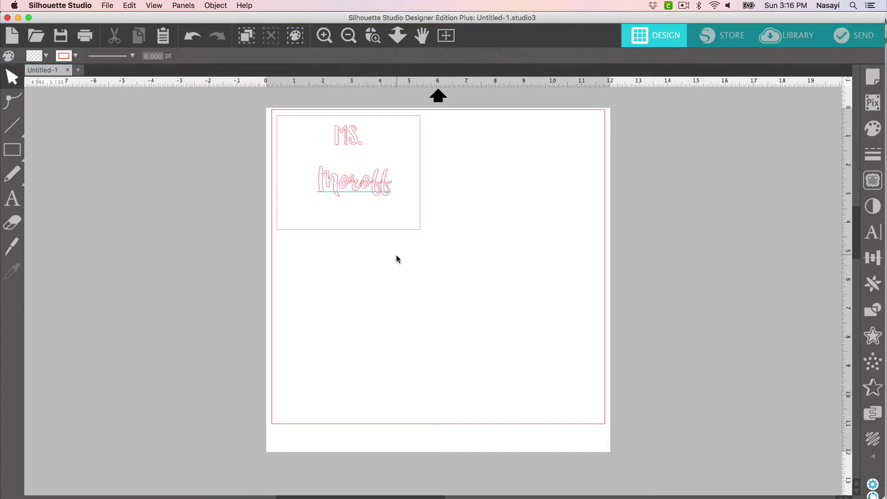
{"action": "left_click", "coordinate": [359, 190]}
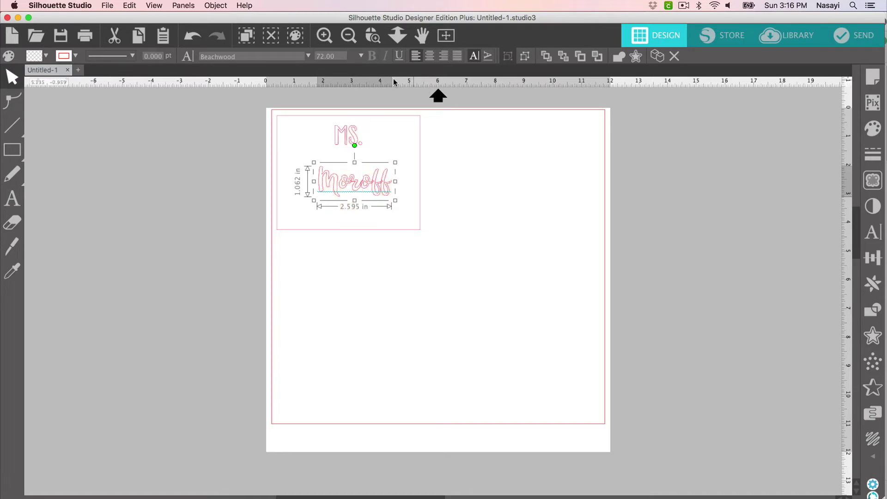
{"action": "left_click", "coordinate": [325, 35]}
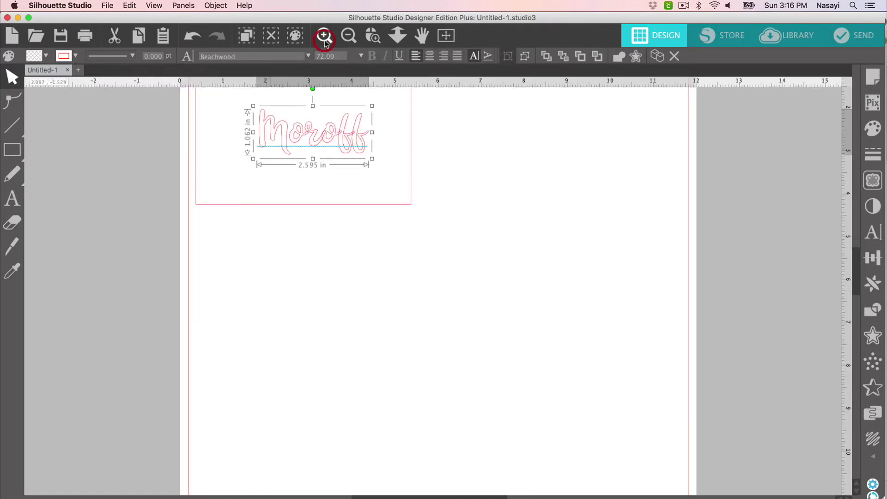
Step: Weld the overlapping 'Moroff' letters into one connected outline
{"action": "right_click", "coordinate": [323, 138]}
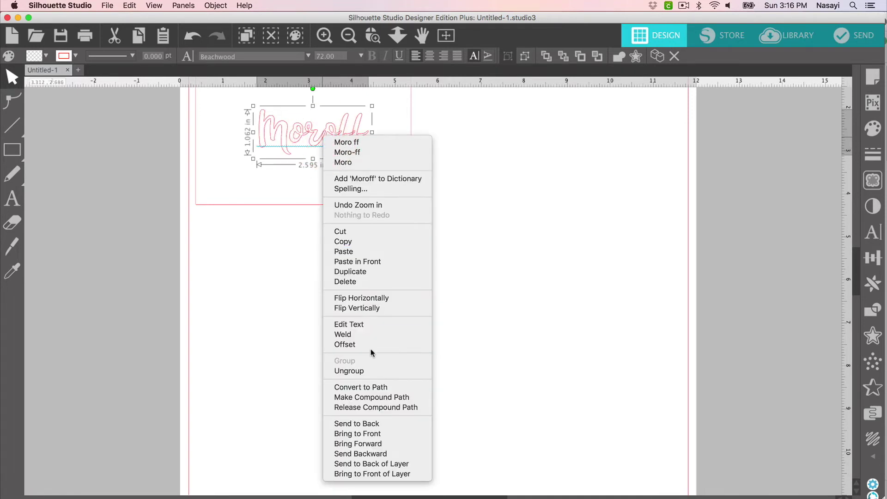
{"action": "left_click", "coordinate": [361, 334]}
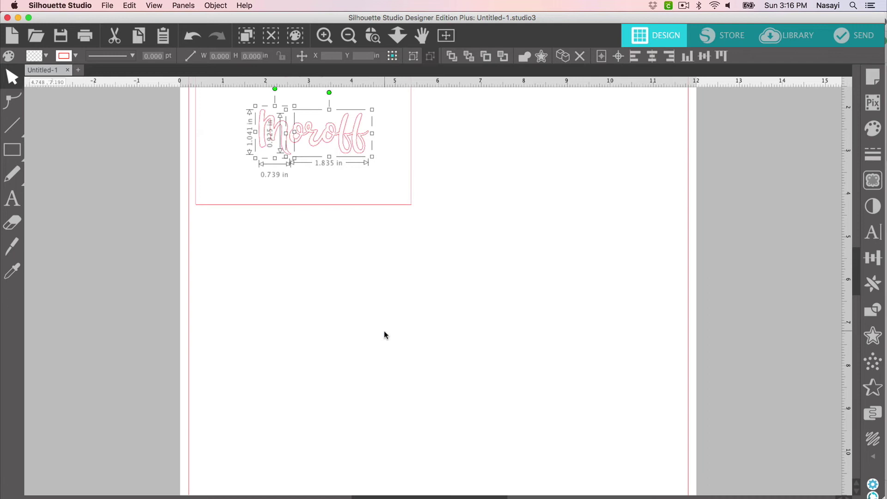
{"action": "scroll", "coordinate": [384, 331], "scroll_direction": "up", "scroll_amount": 3}
{"action": "scroll", "coordinate": [384, 331], "scroll_direction": "up", "scroll_amount": 5}
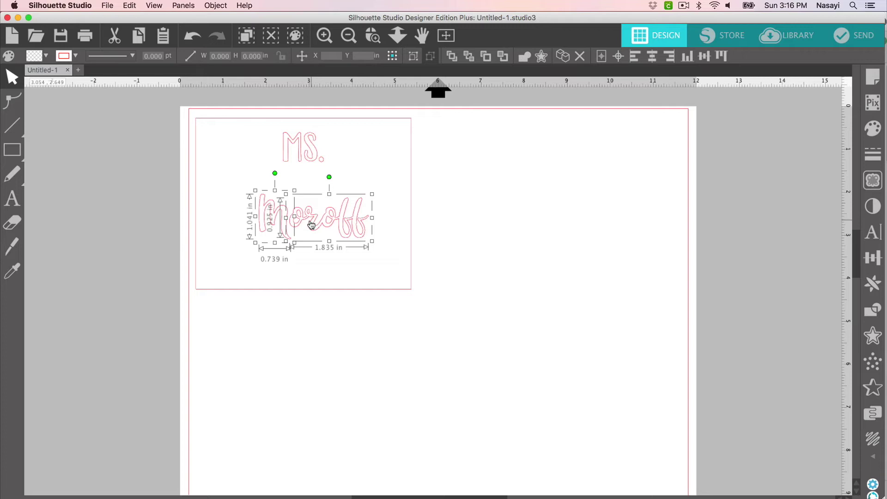
Step: Group the welded 'Moroff' and move it up just beneath 'MS.'
{"action": "right_click", "coordinate": [309, 219]}
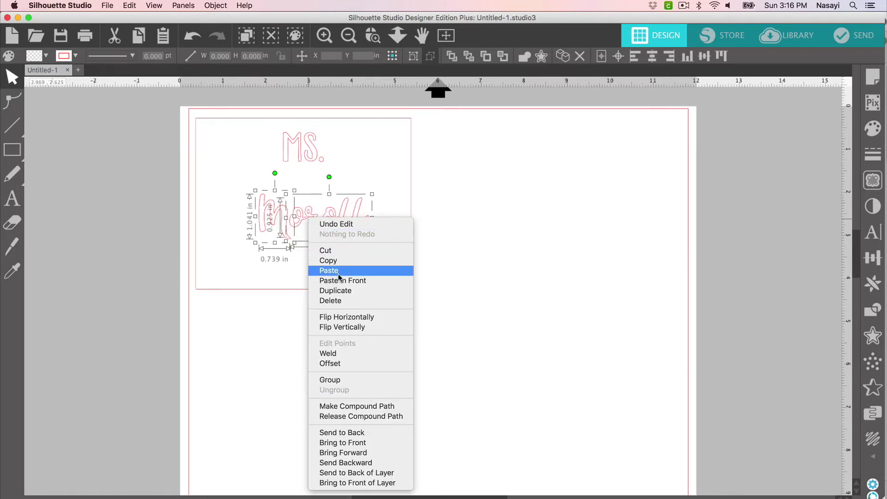
{"action": "left_click", "coordinate": [347, 380]}
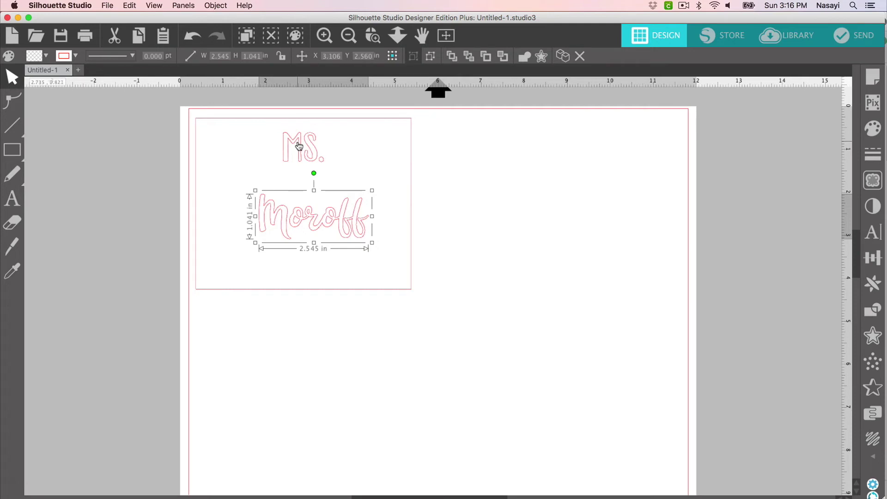
{"action": "left_click_drag", "start_coordinate": [324, 230], "coordinate": [317, 216]}
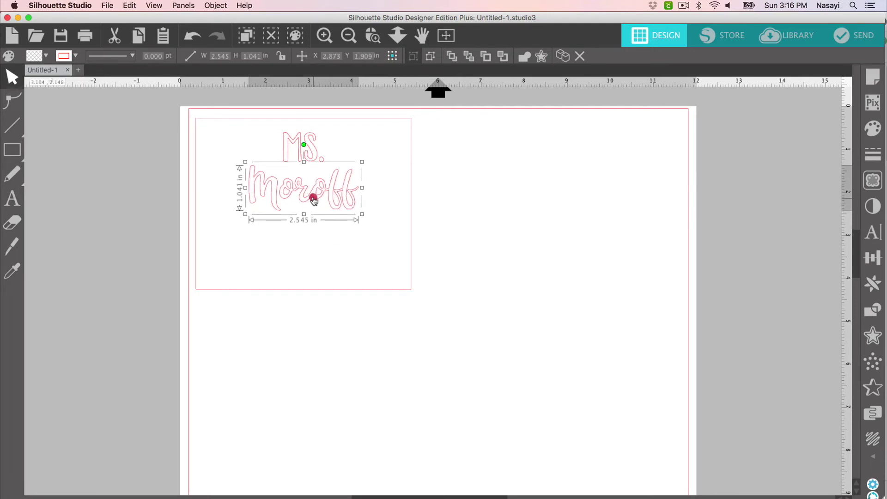
{"action": "left_click_drag", "start_coordinate": [314, 201], "coordinate": [311, 195]}
{"action": "left_click", "coordinate": [340, 228]}
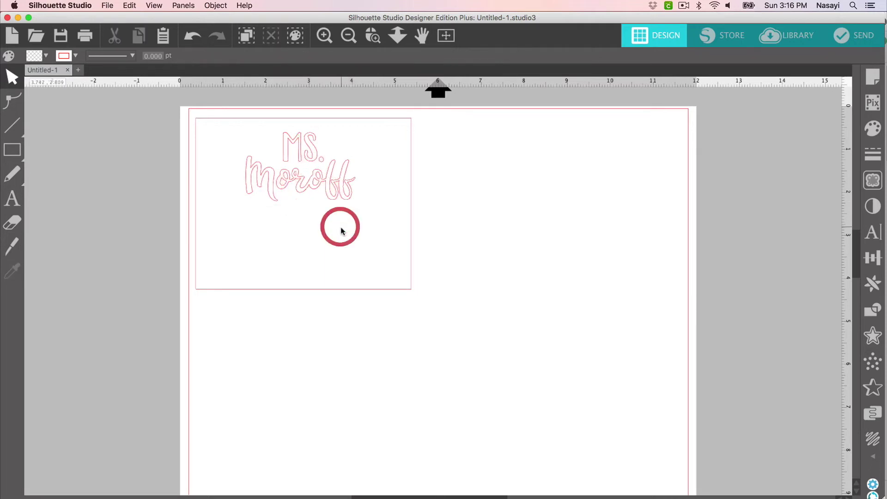
{"action": "left_click_drag", "start_coordinate": [342, 230], "coordinate": [341, 204]}
{"action": "left_click", "coordinate": [341, 200]}
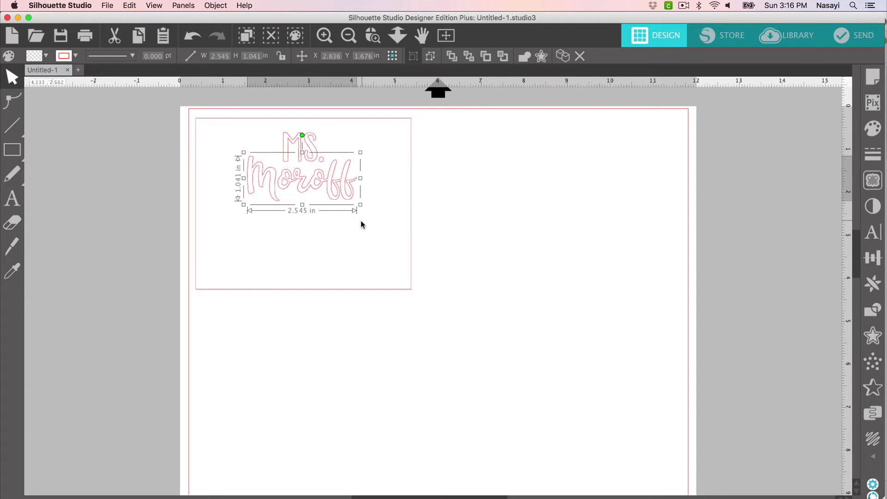
Step: Scale 'MS.' and 'Moroff' together to about 4.886 in wide, filling the reference box
{"action": "left_click", "coordinate": [339, 214]}
{"action": "left_click_drag", "start_coordinate": [377, 220], "coordinate": [244, 134]}
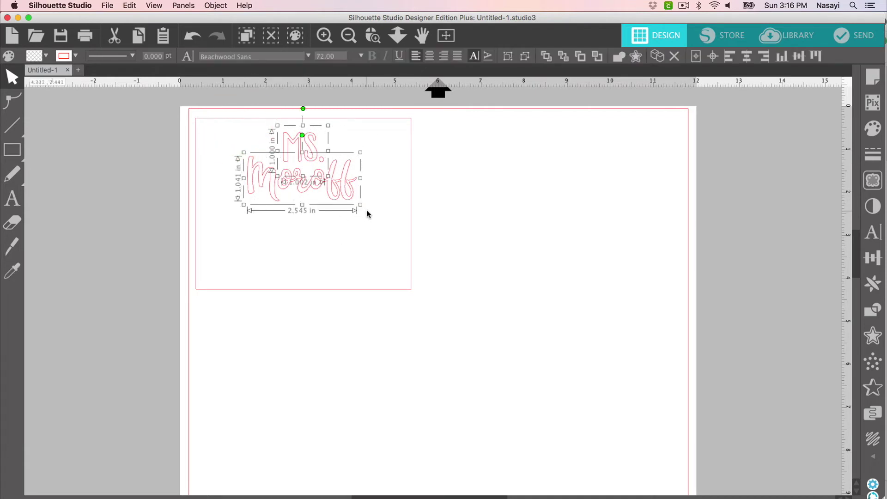
{"action": "left_click_drag", "start_coordinate": [360, 204], "coordinate": [413, 250]}
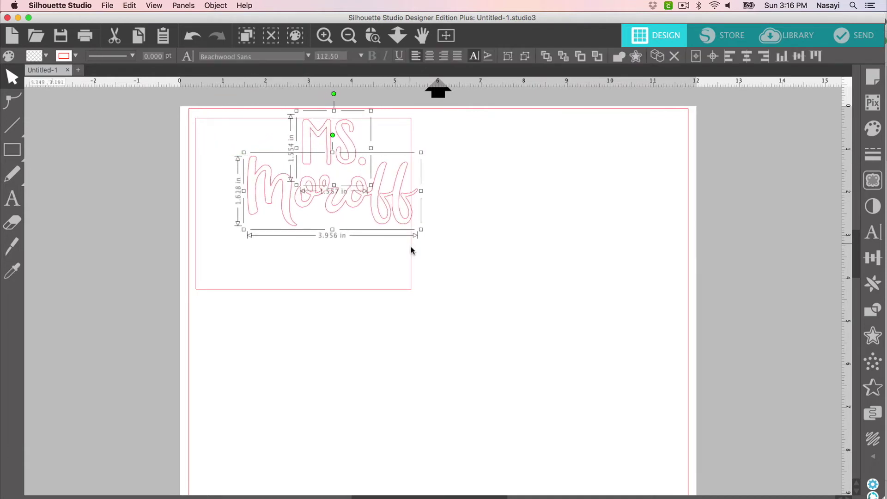
{"action": "left_click_drag", "start_coordinate": [349, 207], "coordinate": [302, 231]}
{"action": "left_click_drag", "start_coordinate": [375, 254], "coordinate": [417, 271]}
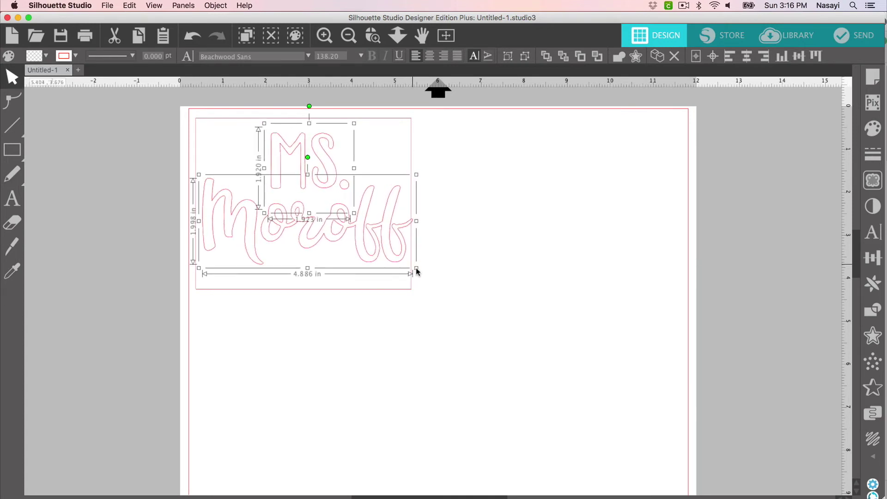
{"action": "left_click_drag", "start_coordinate": [380, 239], "coordinate": [376, 238]}
Step: Delete the 5 x 4 reference rectangle
{"action": "left_click", "coordinate": [560, 198]}
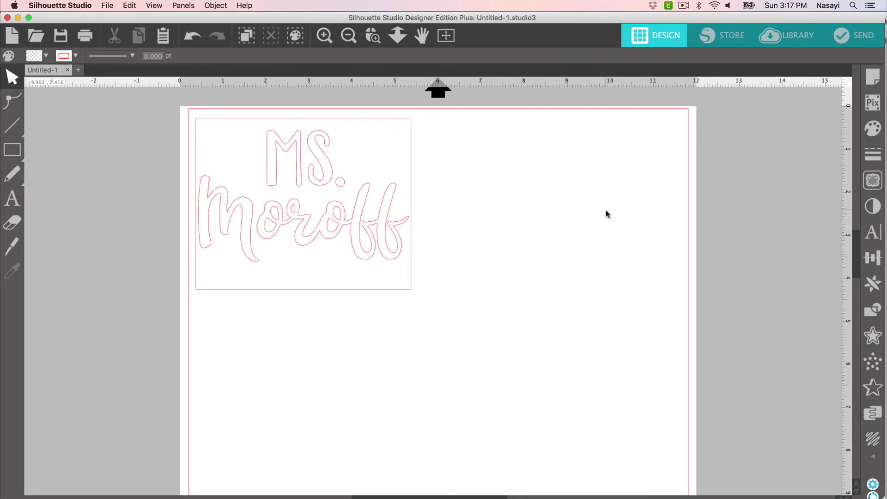
{"action": "left_click", "coordinate": [396, 119]}
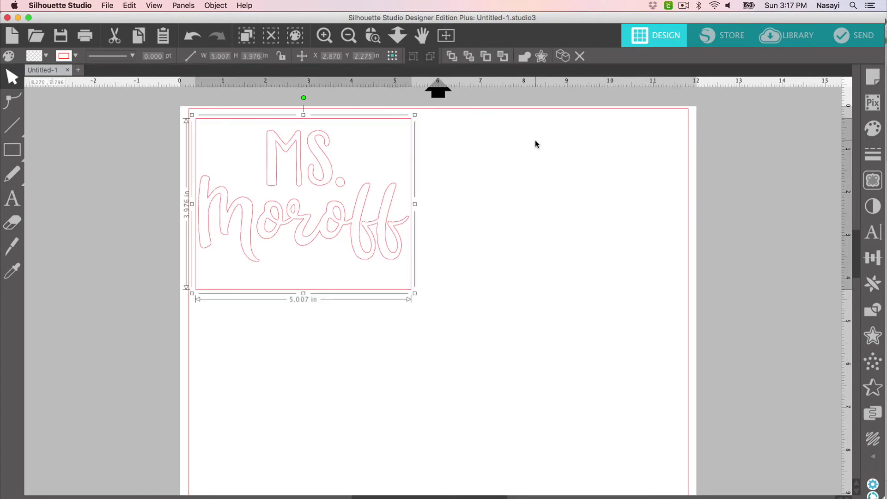
{"action": "key", "text": "BackSpace"}
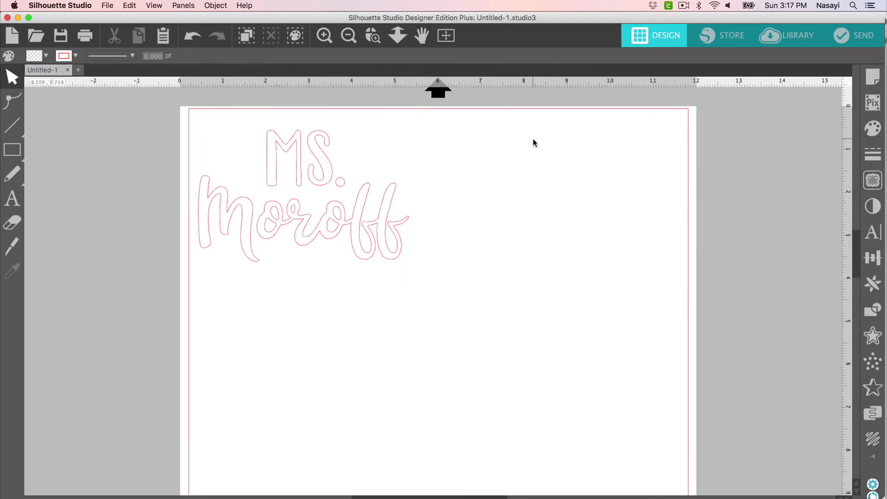